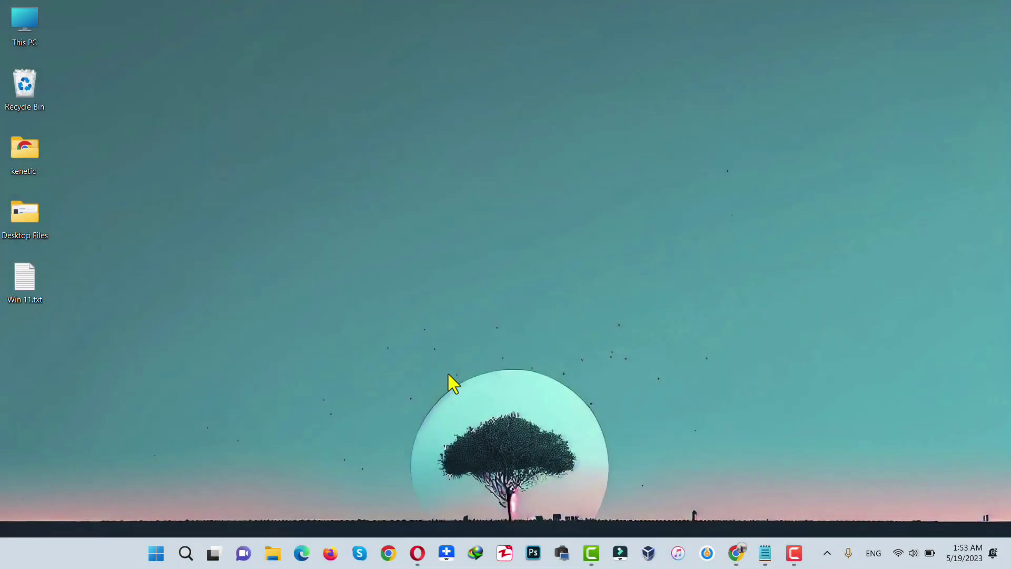
Search the Start menu for 'regedi' and run Registry Editor as administrator
click(157, 552)
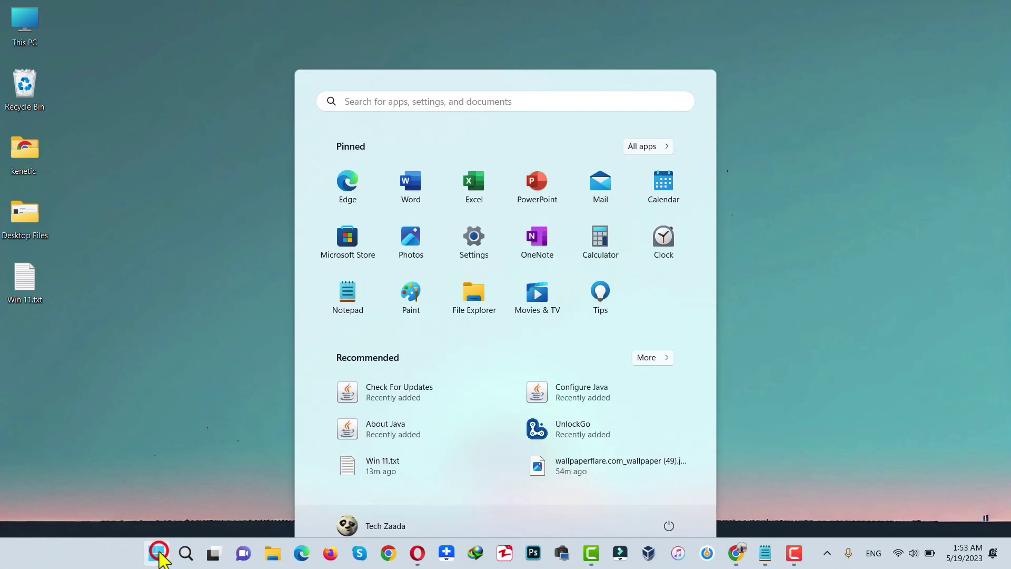
click(409, 51)
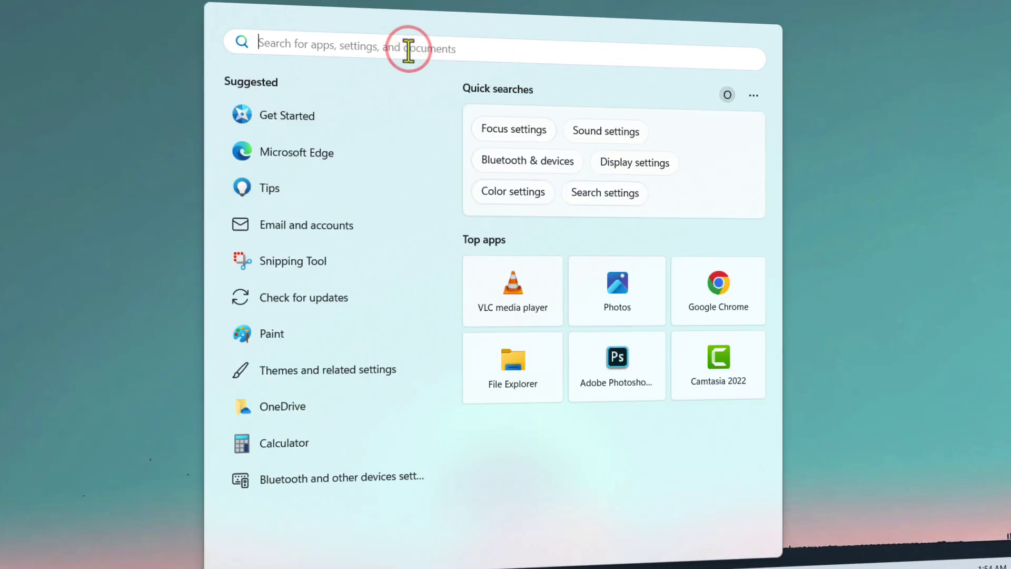
text(regedi)
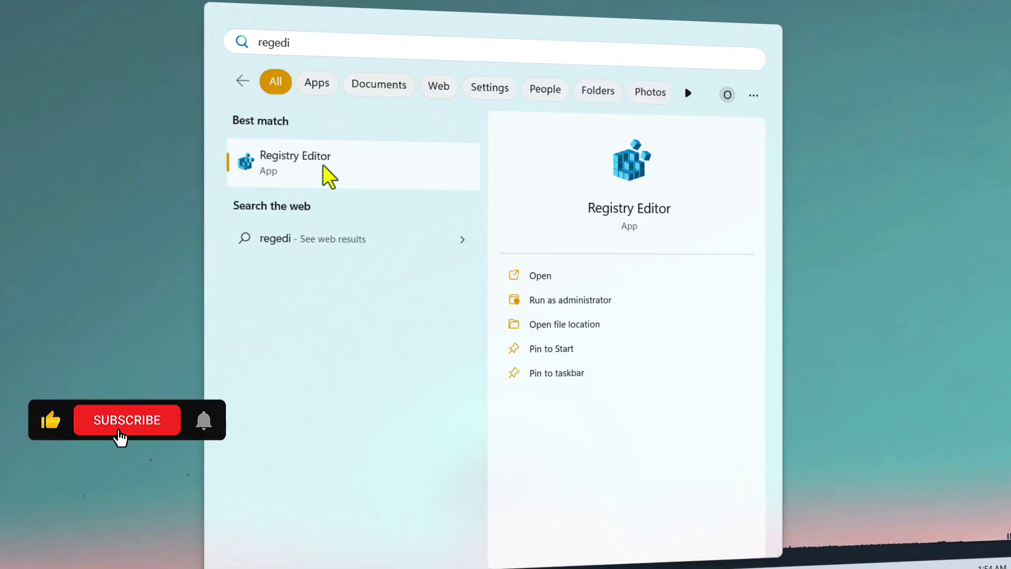
right_click(310, 172)
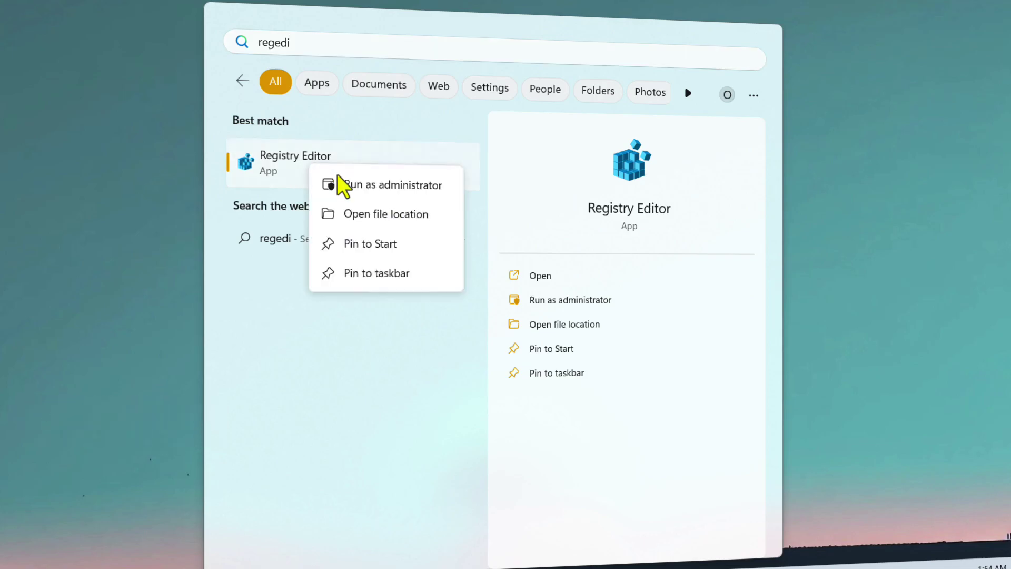
click(384, 185)
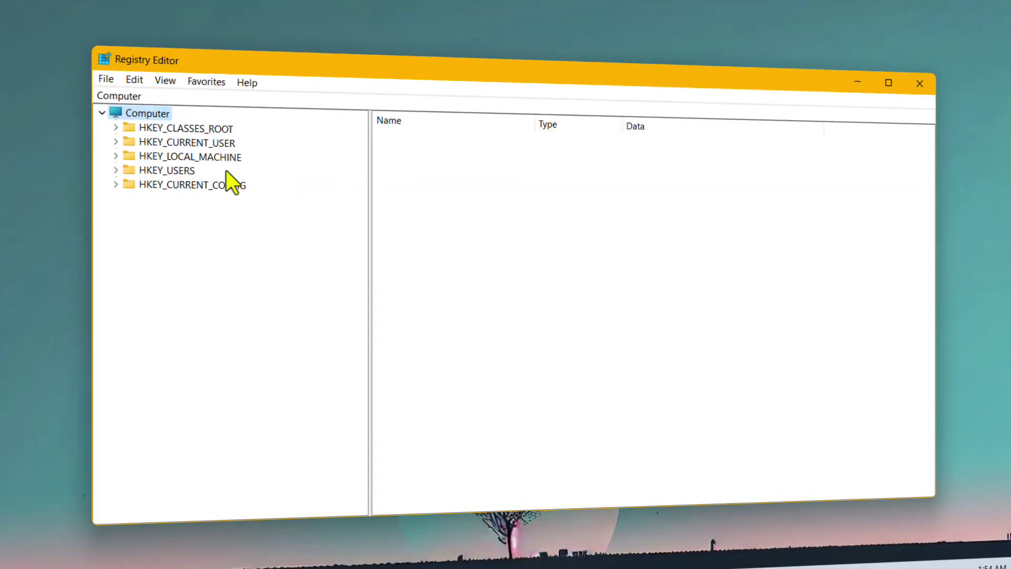
Expand HKEY_LOCAL_MACHINE, then SOFTWARE, then Microsoft in the registry tree
click(213, 157)
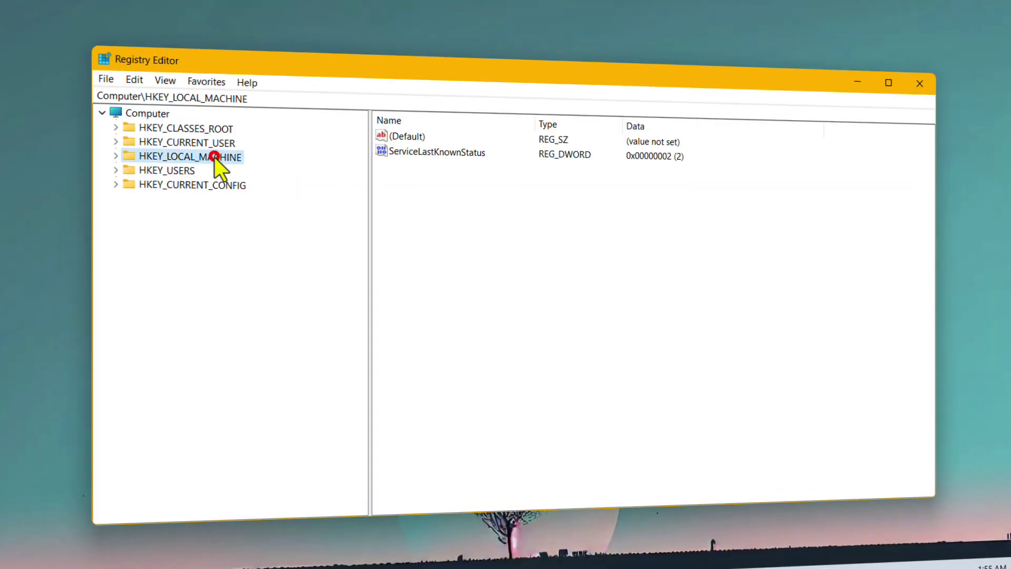
double_click(214, 157)
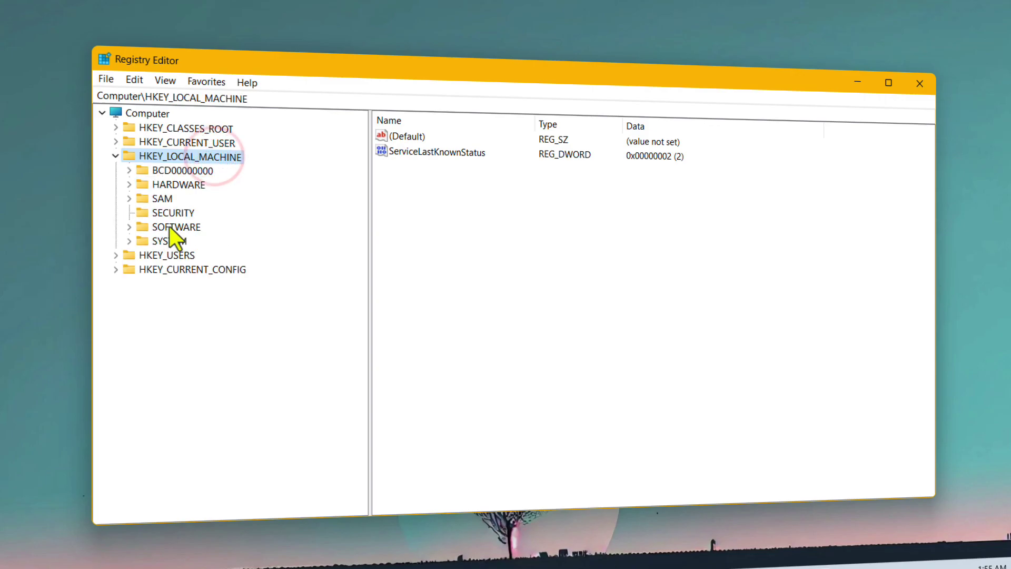
click(174, 226)
double_click(187, 227)
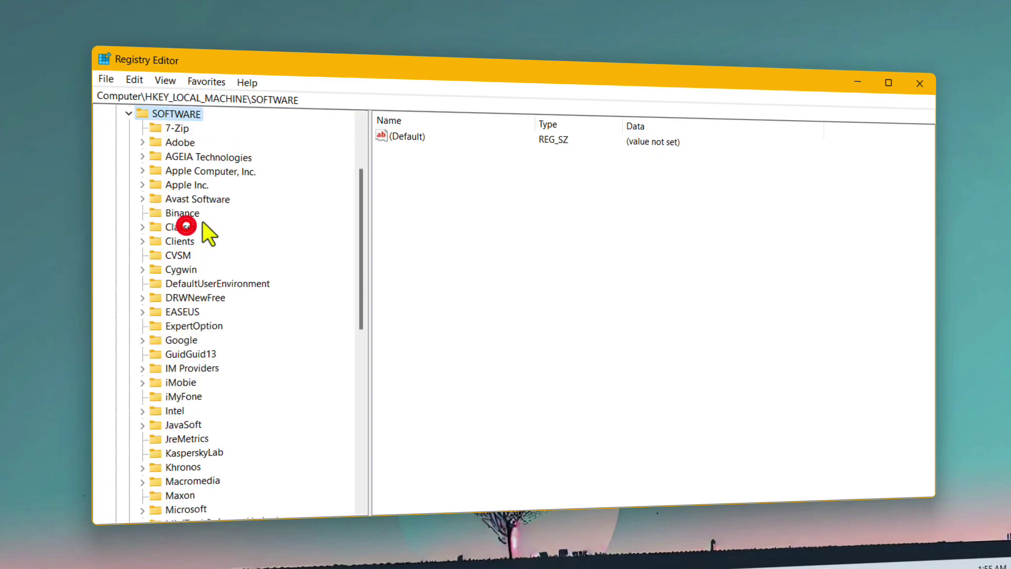
scroll(222, 213, down, 3)
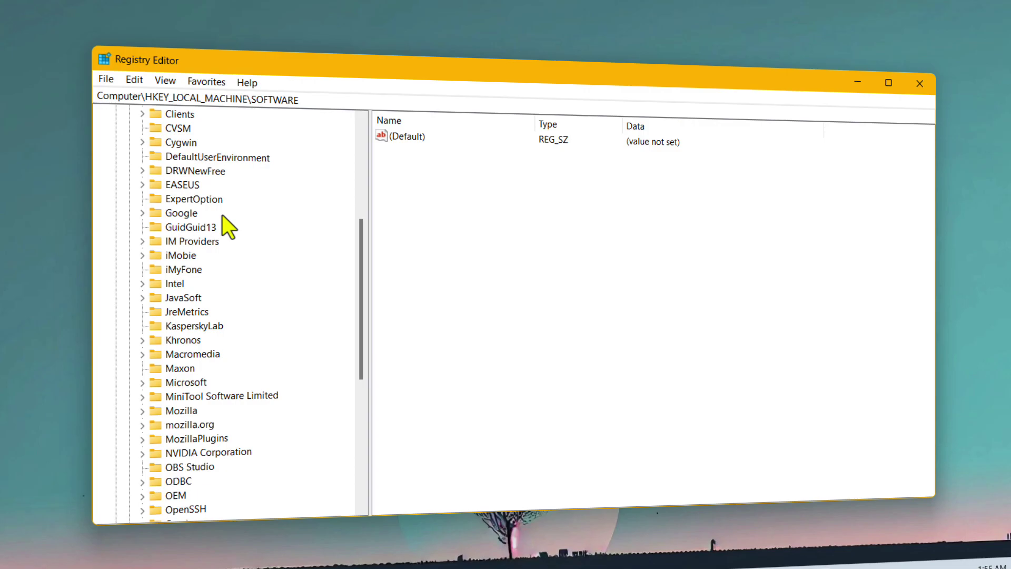
scroll(223, 214, down, 1)
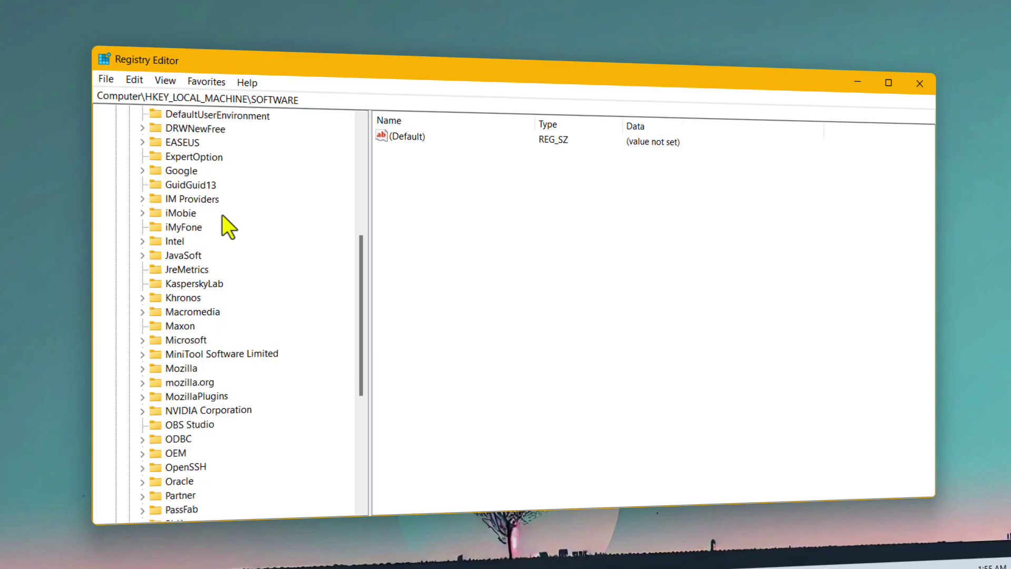
click(185, 340)
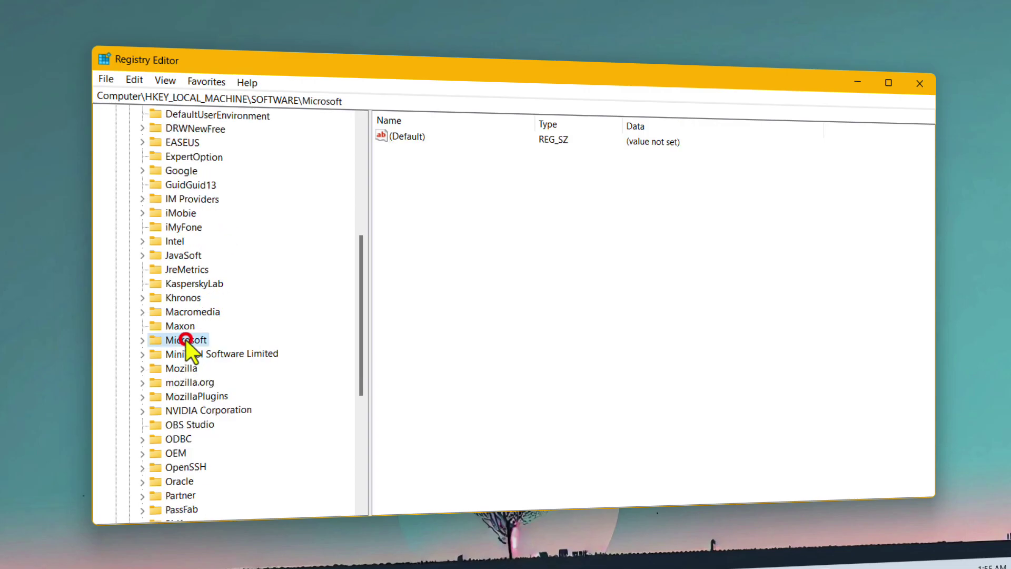
click(142, 341)
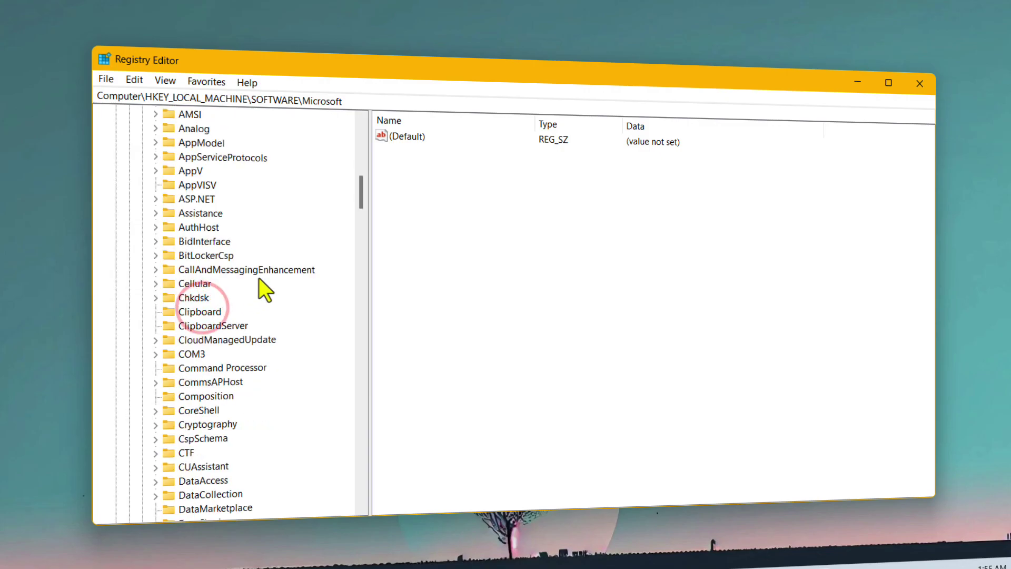
Expand Windows NT and CurrentVersion, then select the SoftwareProtectionPlatform key to list its values
scroll(260, 278, down, 7)
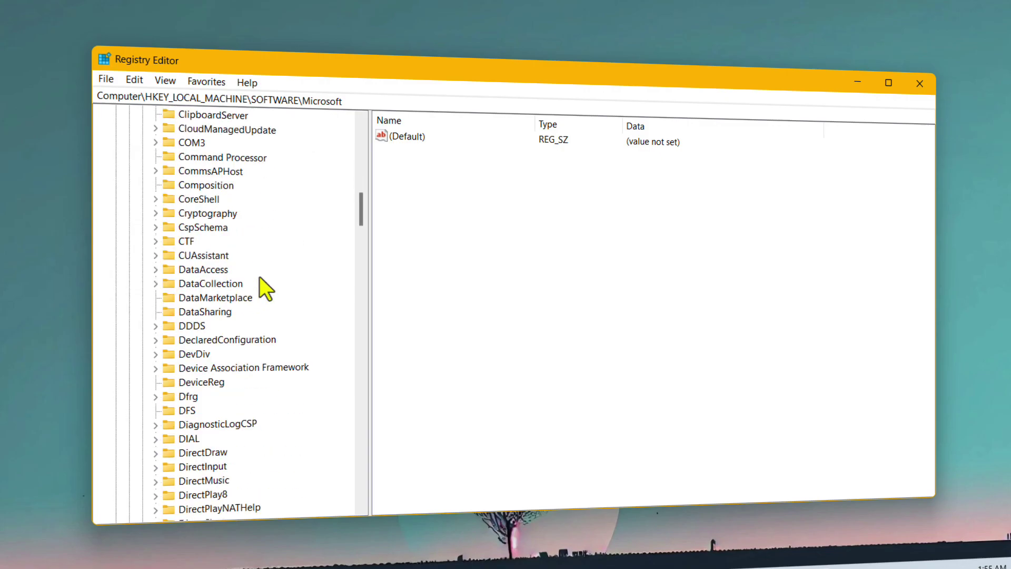
scroll(260, 277, down, 11)
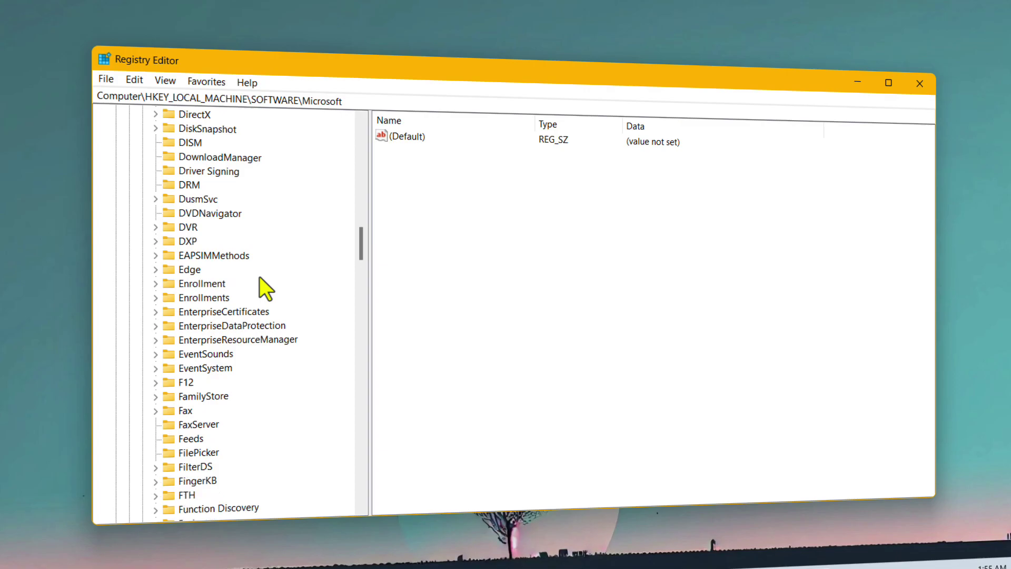
scroll(260, 276, down, 20)
click(205, 425)
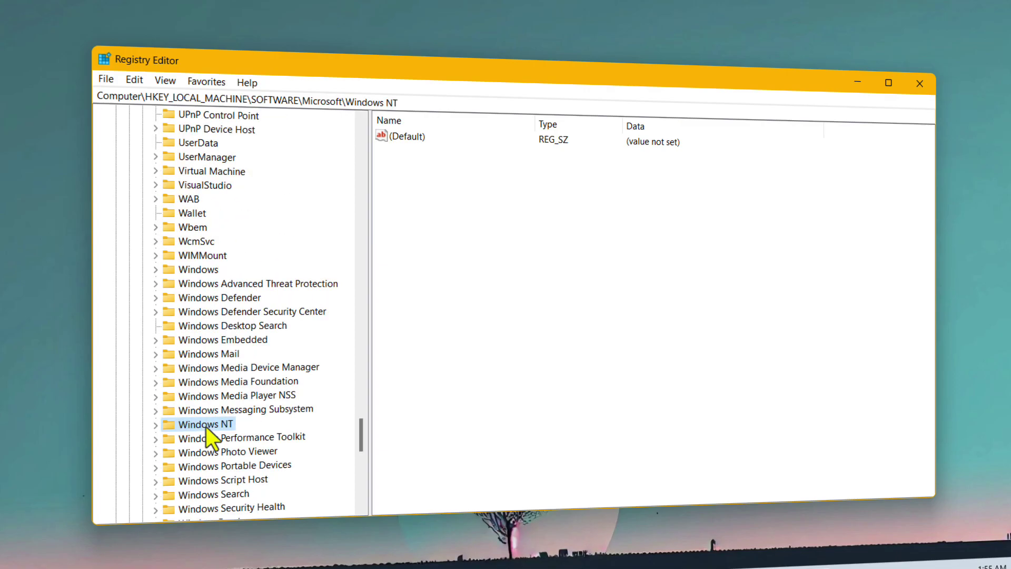
double_click(207, 424)
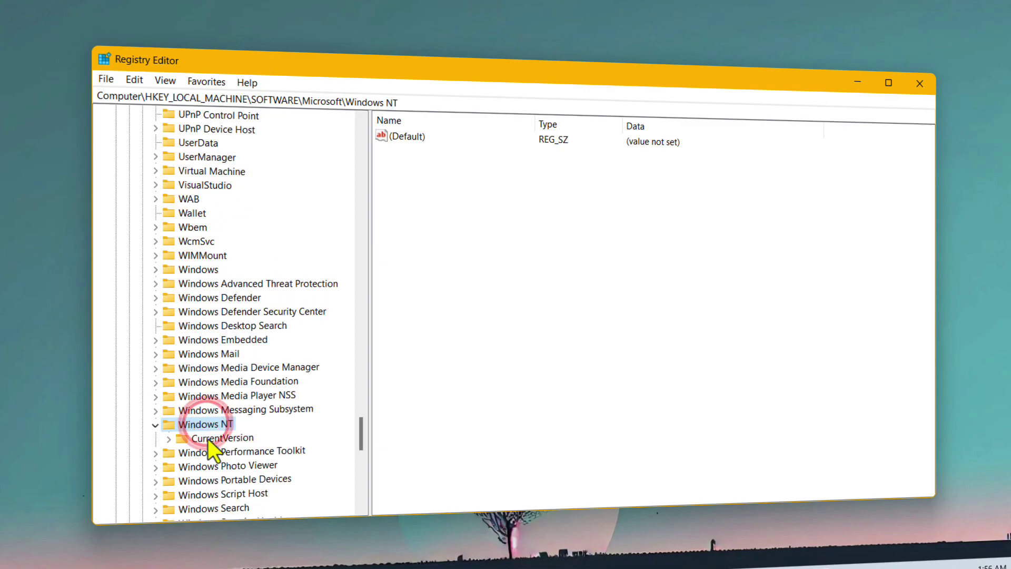
click(207, 438)
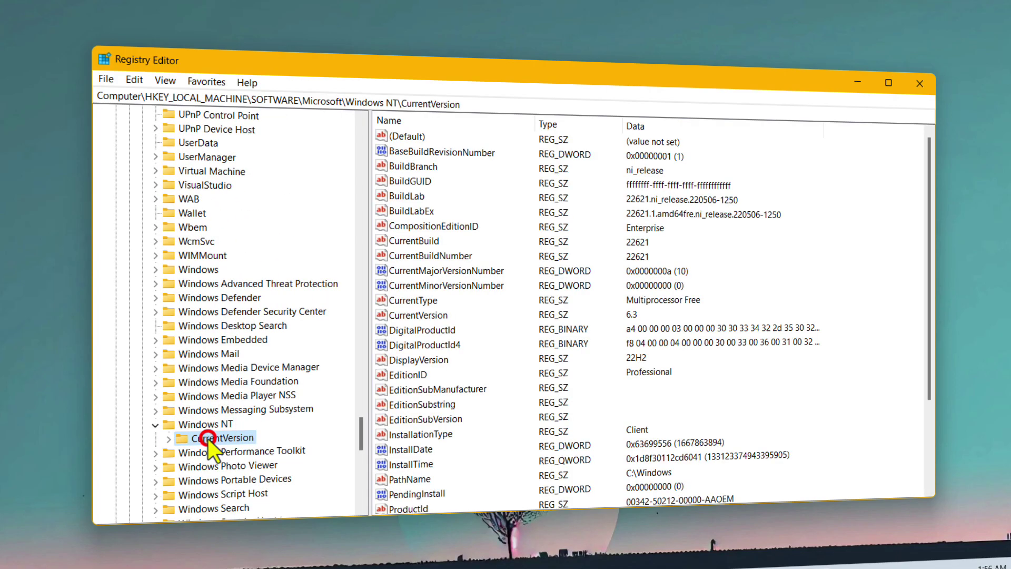
click(168, 440)
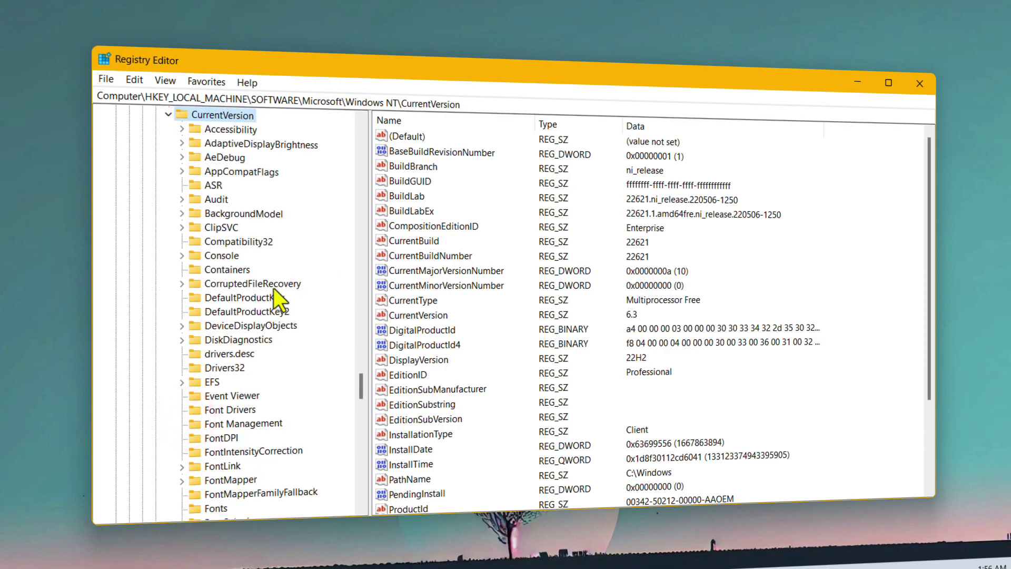
scroll(273, 289, down, 10)
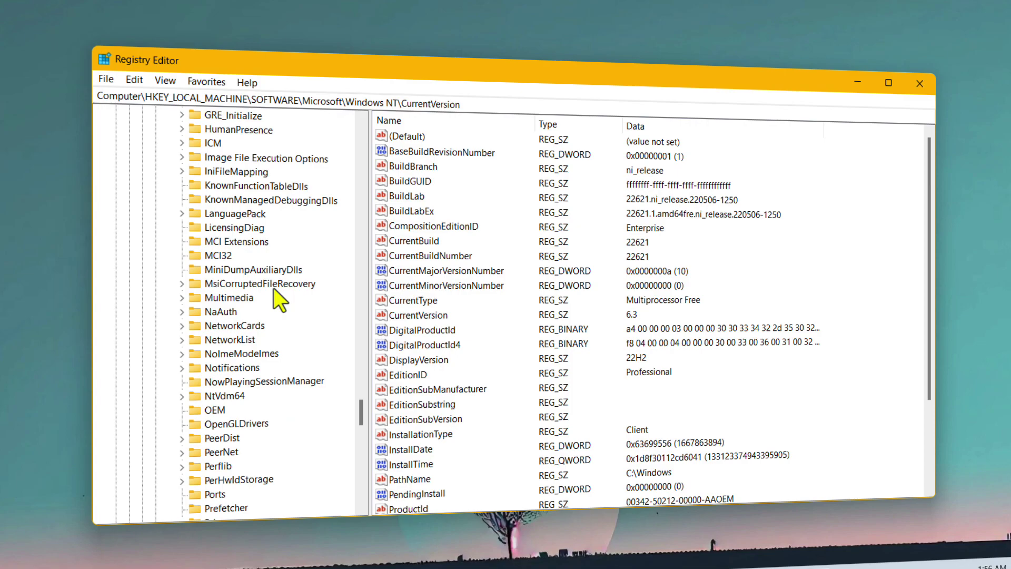
scroll(269, 410, down, 5)
click(267, 449)
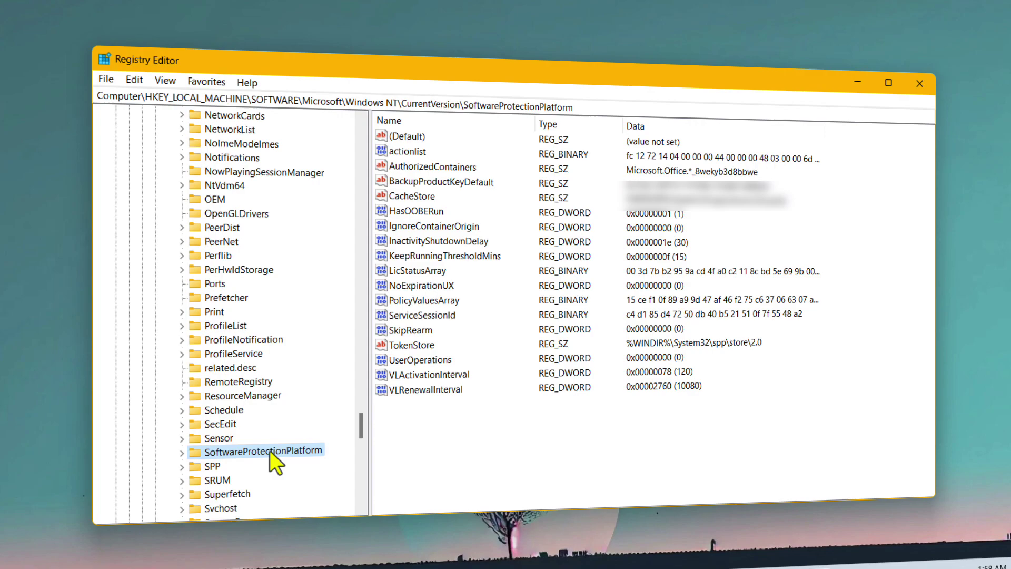
click(270, 450)
drag(431, 424, 453, 166)
click(424, 427)
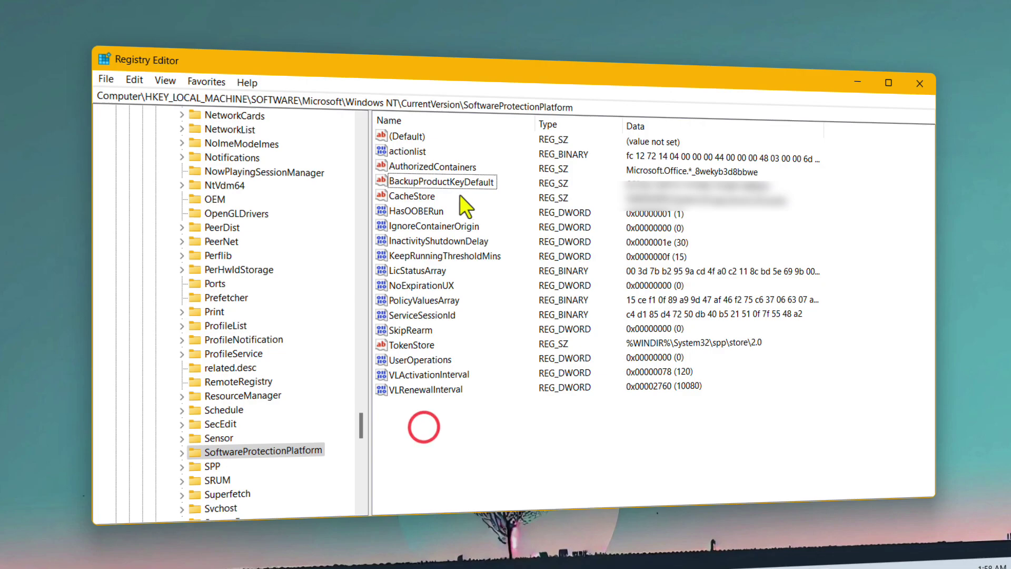
click(440, 181)
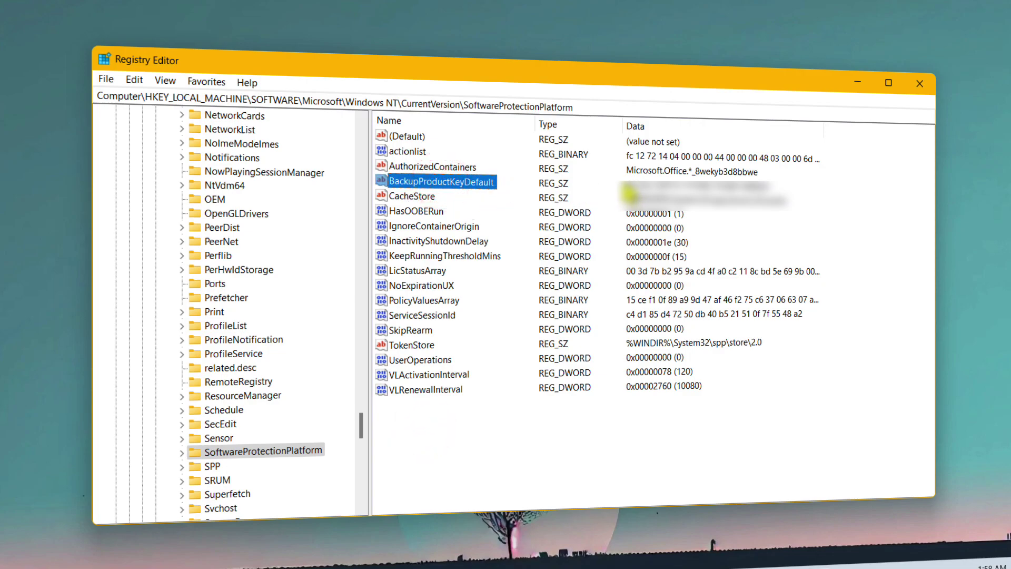
click(624, 179)
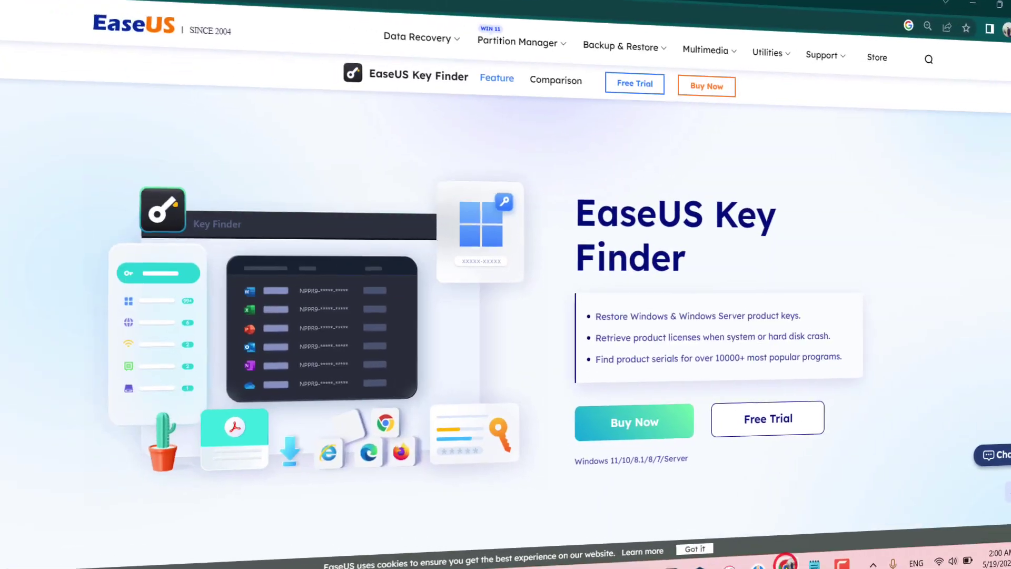
Download the EaseUS Key Finder free trial from its web page
drag(683, 258, 591, 204)
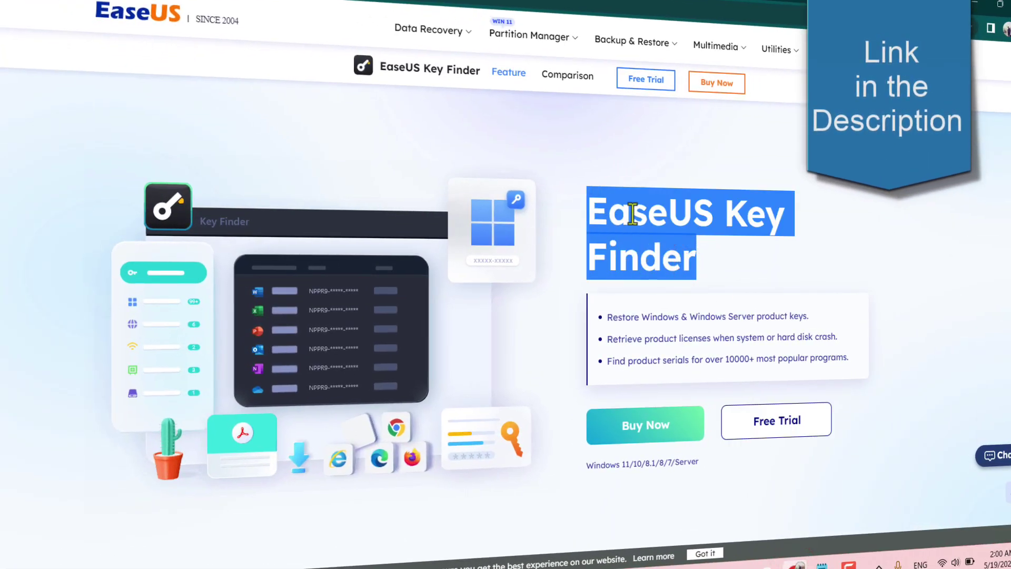
click(701, 263)
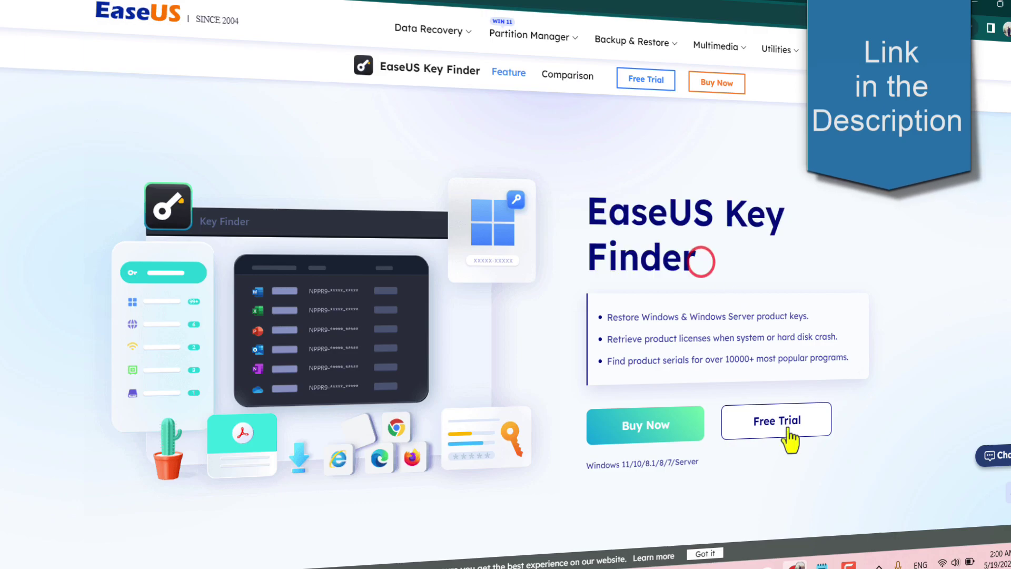
click(782, 427)
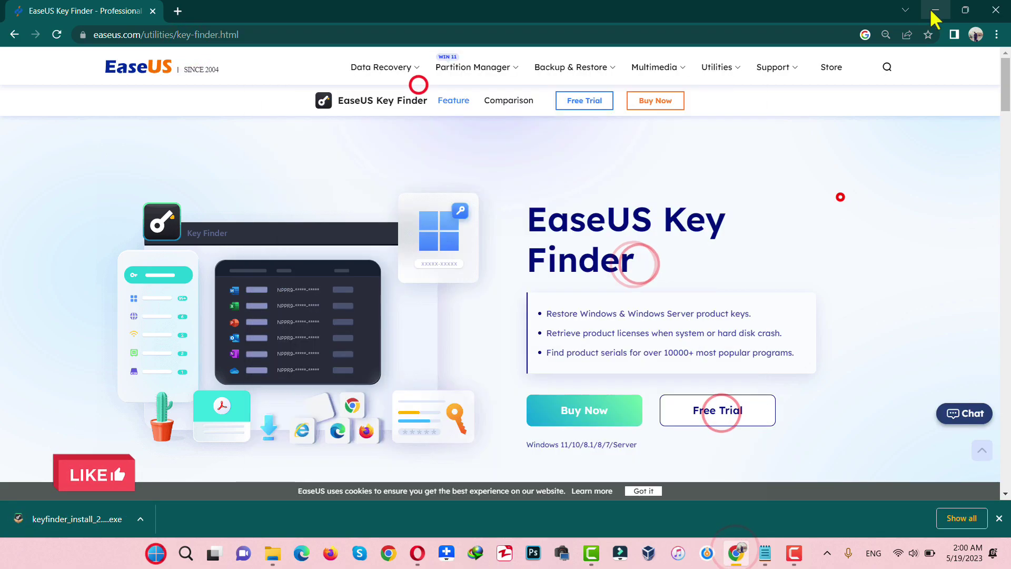
Search Start for 'key' and launch EaseUS Key Finder
key(super)
text(key)
click(359, 246)
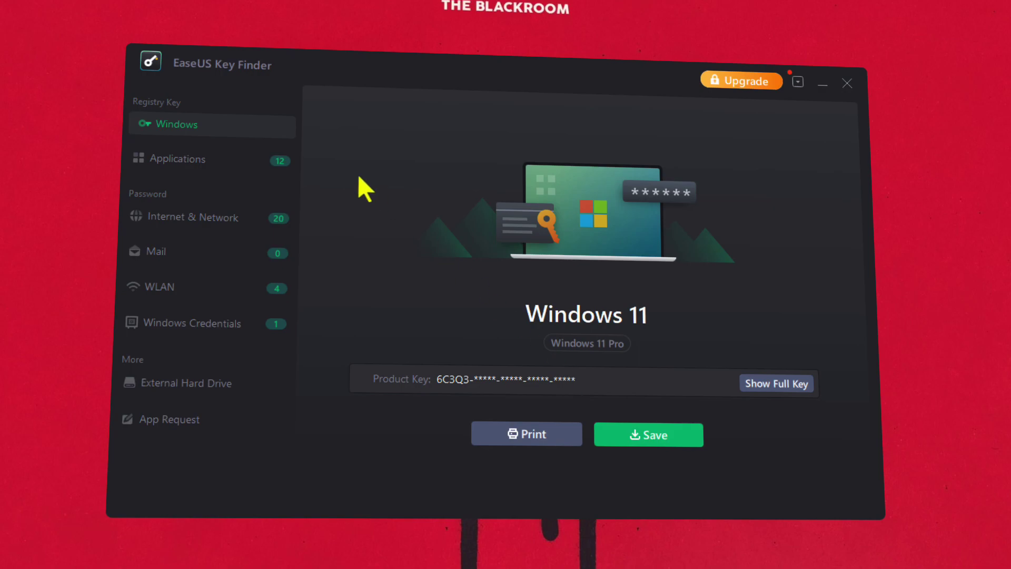
View the Applications registry keys list, then the Internet & Network saved passwords
click(209, 164)
scroll(431, 279, down, 5)
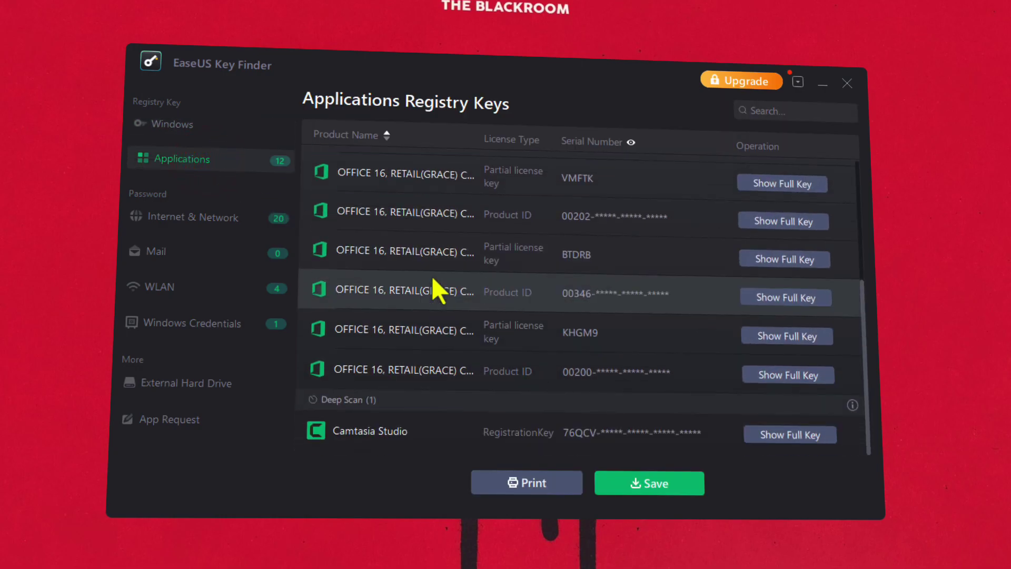
click(194, 218)
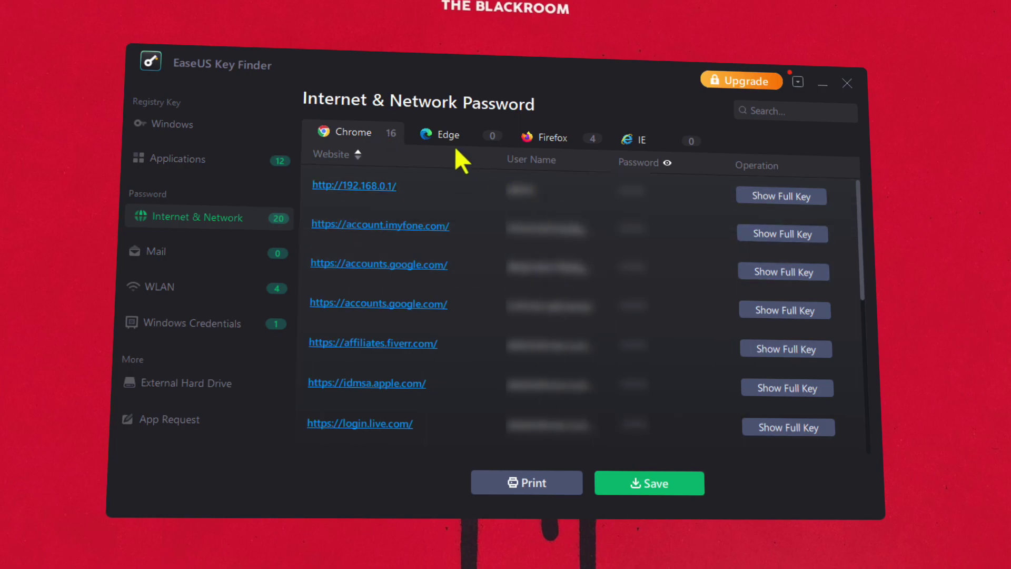
Browse the Firefox, IE and WLAN saved passwords, then try saving the Windows 11 key
click(562, 140)
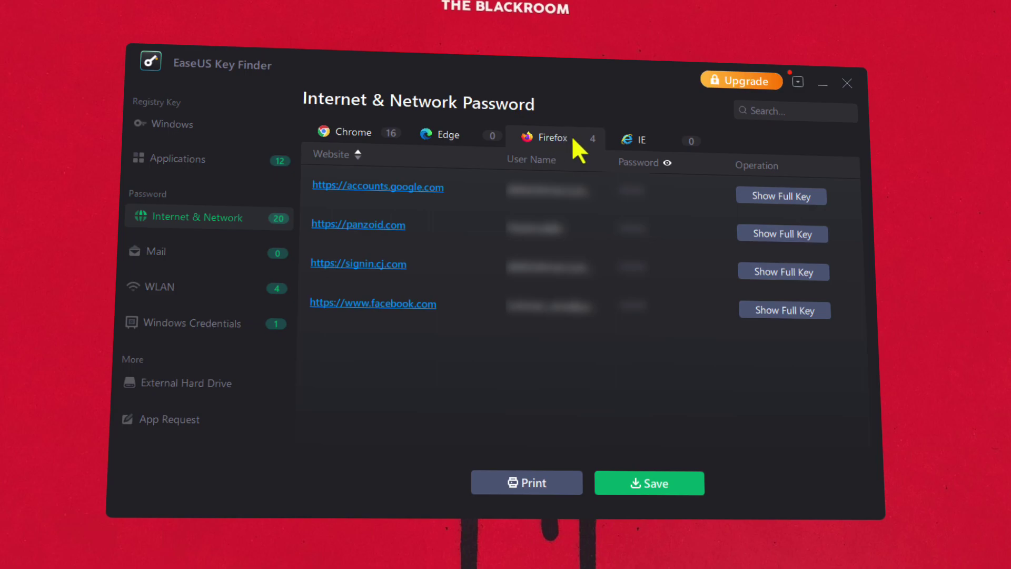
click(638, 140)
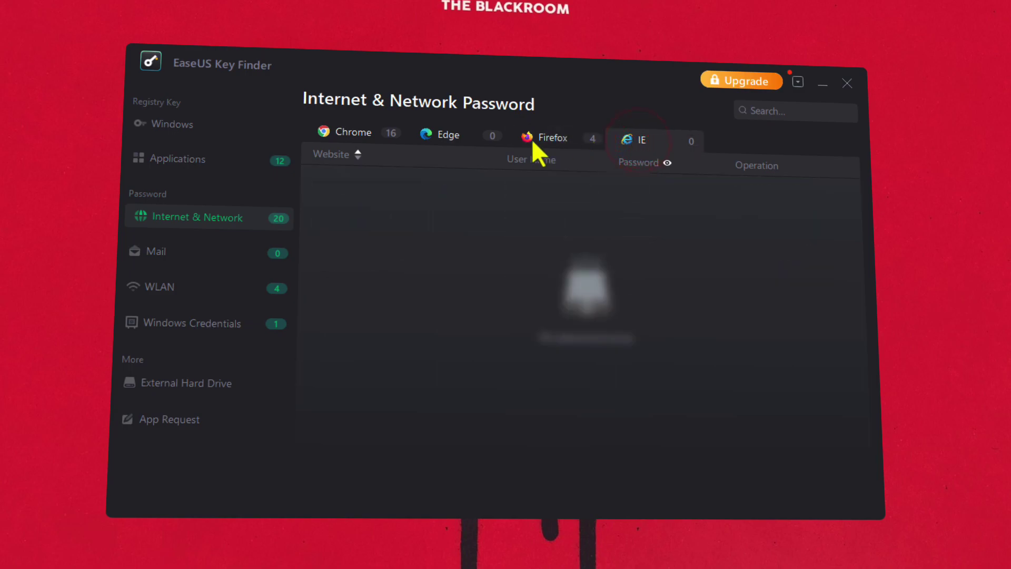
click(552, 139)
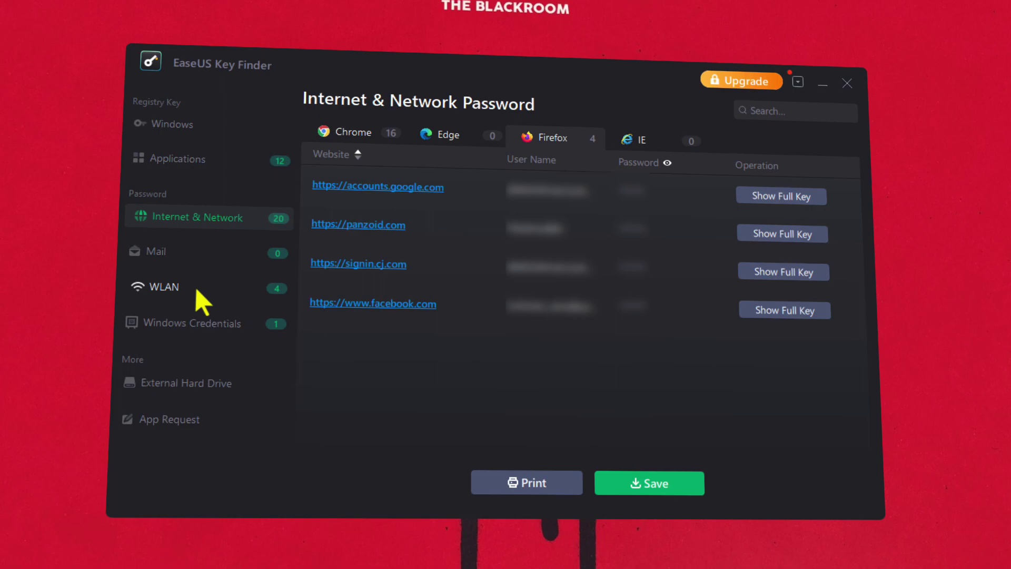
click(196, 288)
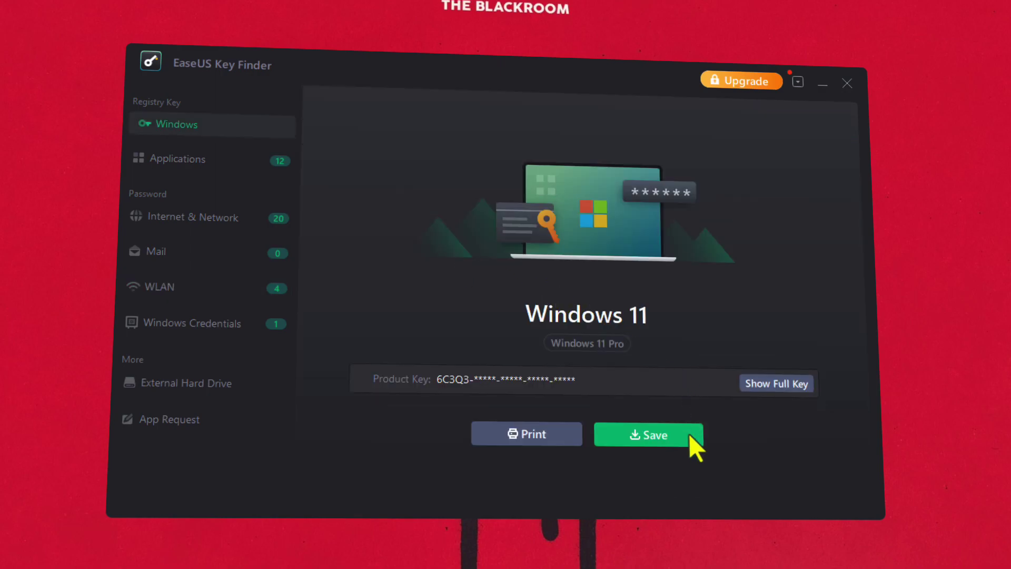
click(664, 438)
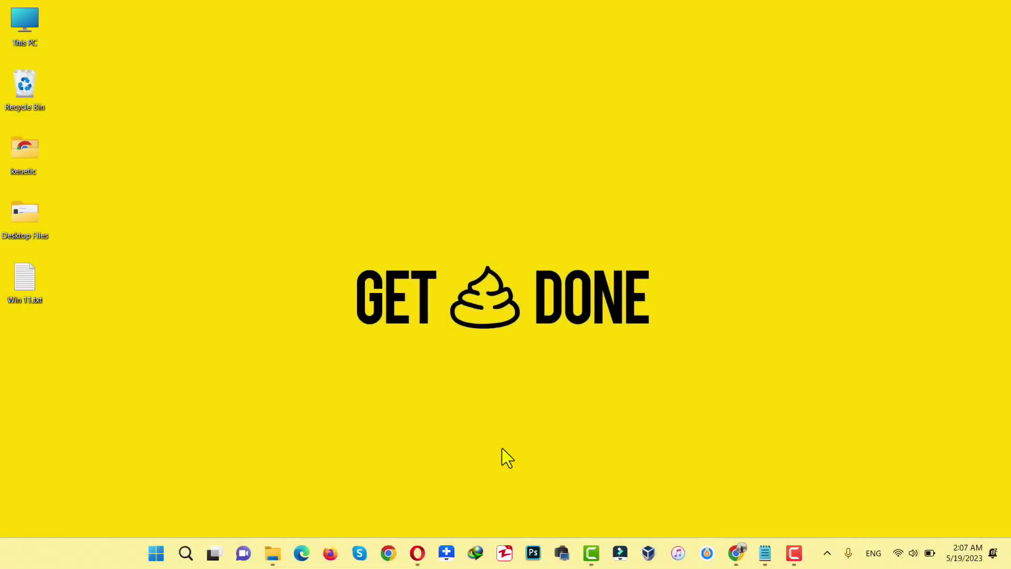
Search the Start menu for 'cmd' and run Command Prompt as administrator
click(158, 556)
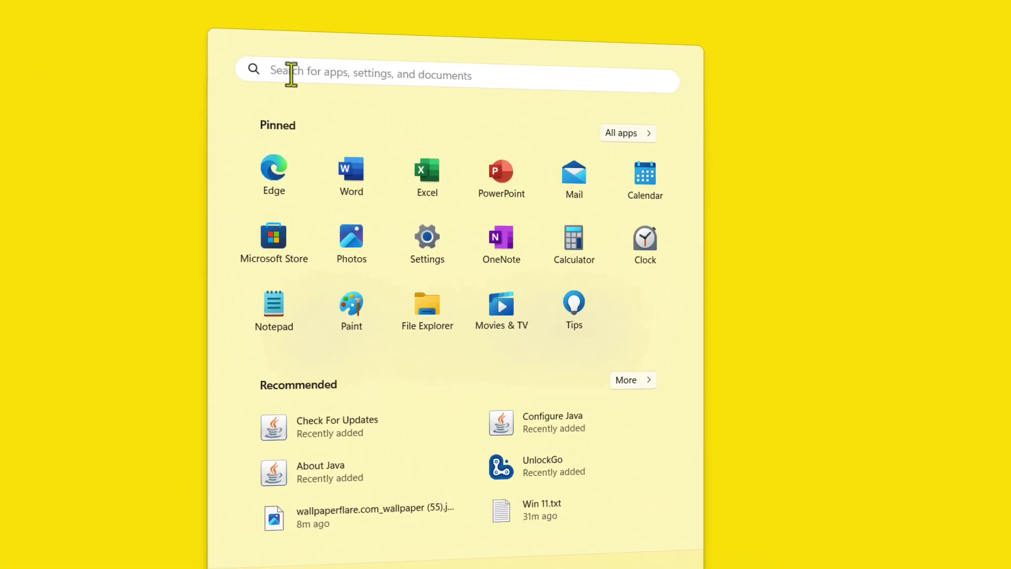
click(404, 81)
text(cmd)
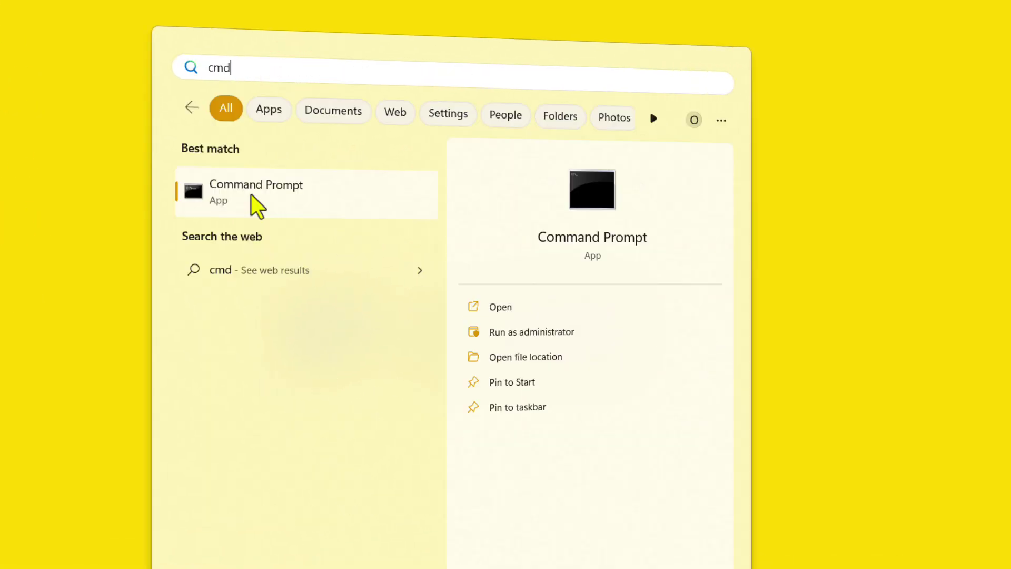
right_click(252, 193)
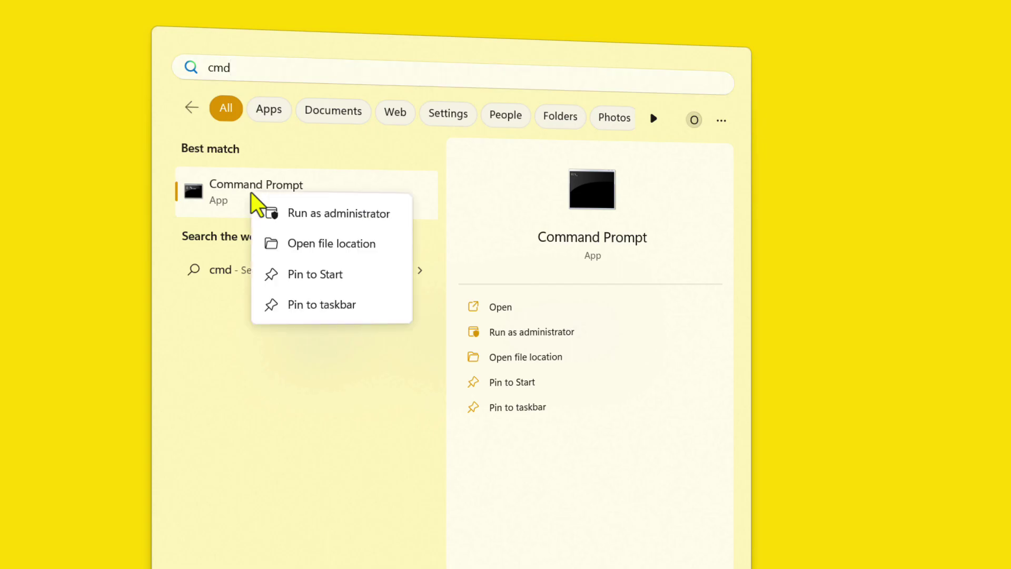
click(327, 213)
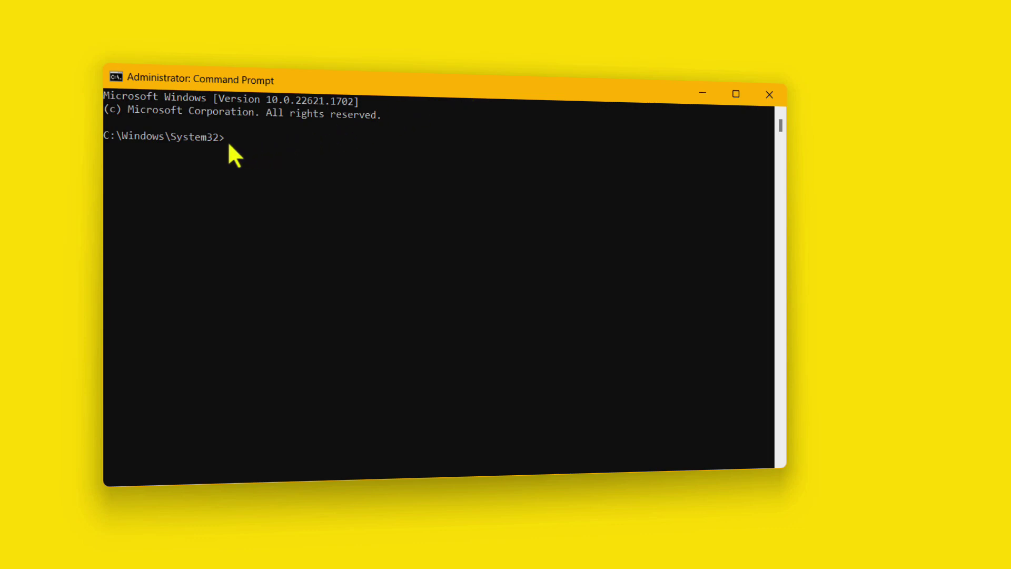
Run 'wmic path SoftwareLicensingService get OA3xOriginalProductKey' and copy the returned product key
text(wmic path SoftwareLicensingService get OA3xOriginalProductKey)
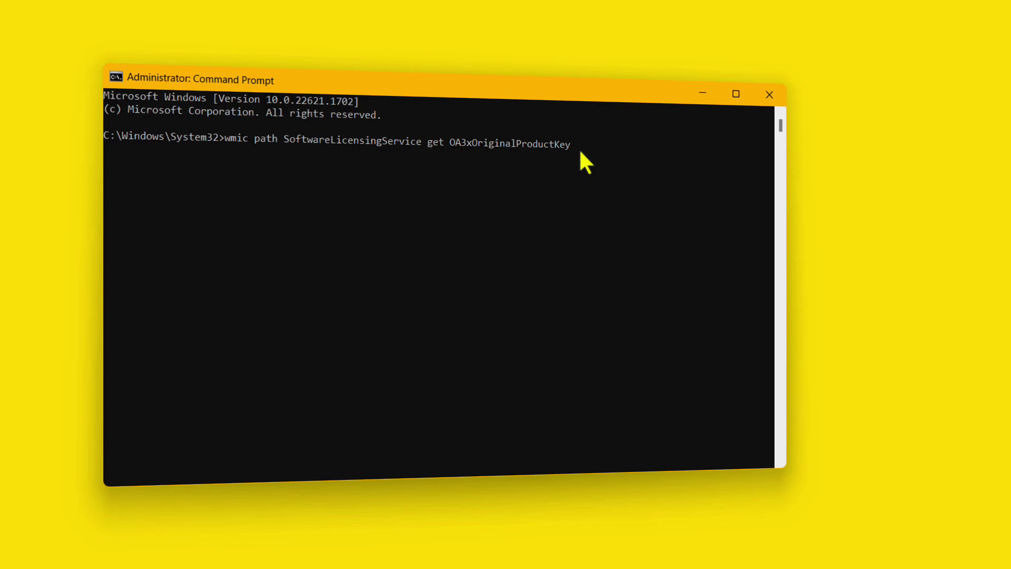
key(Return)
drag(105, 160, 281, 172)
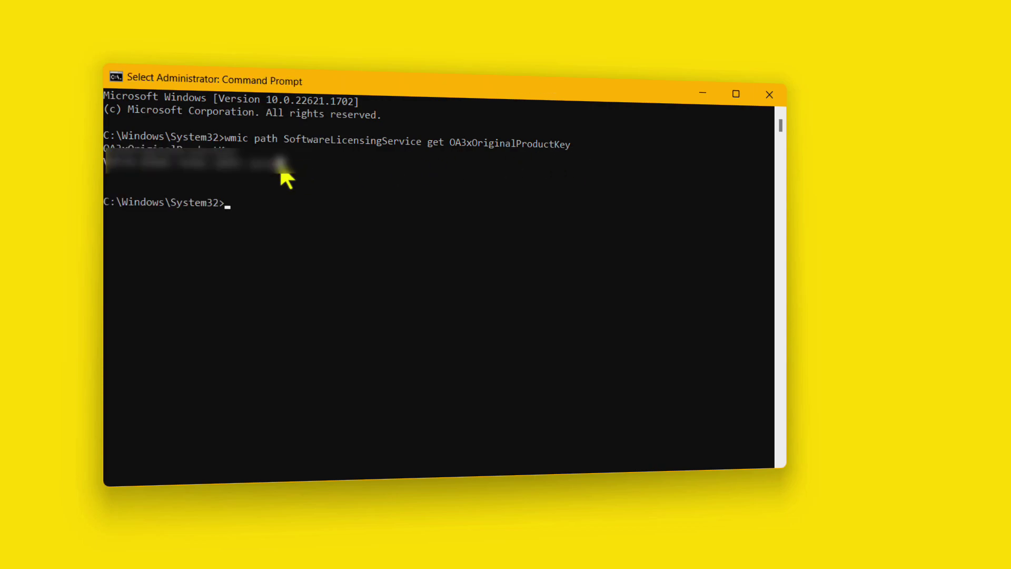
right_click(280, 164)
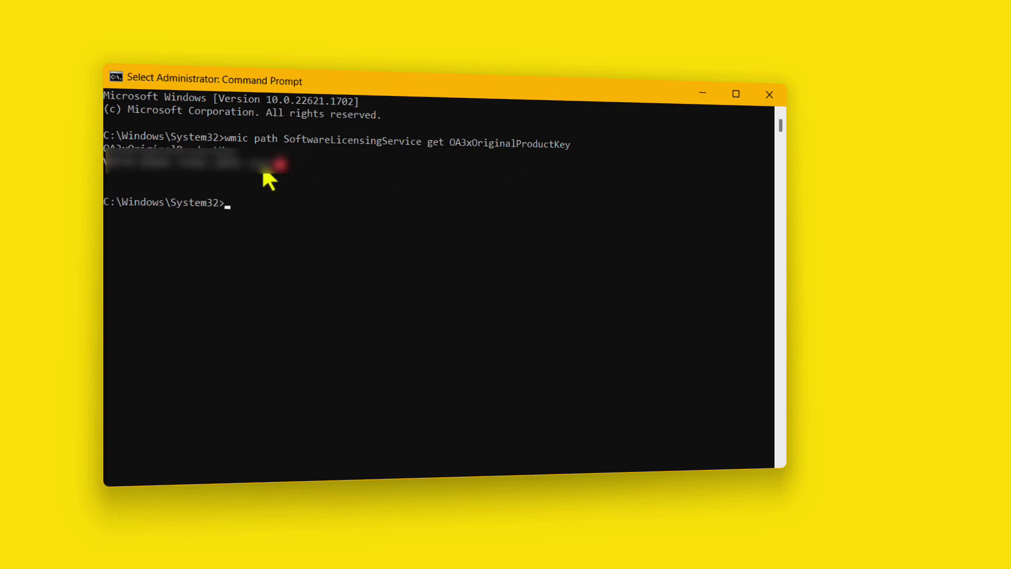